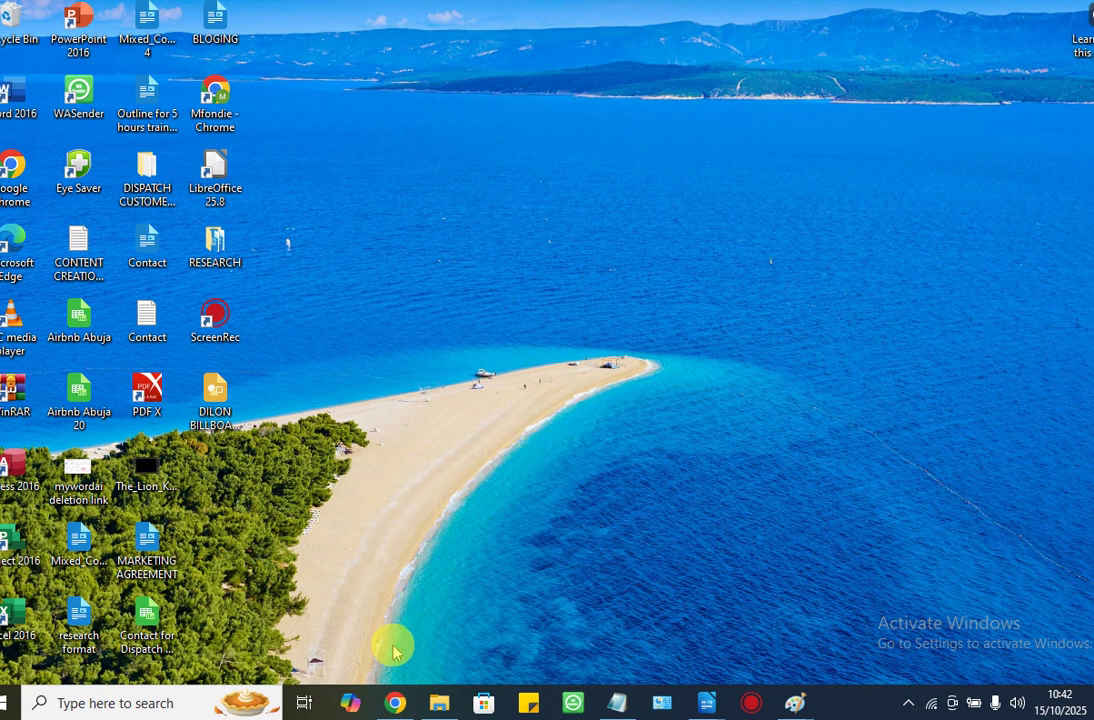
Open chatgpt.com/?model=auto in the Chrome browser.
{"action": "left_click", "coordinate": [395, 705]}
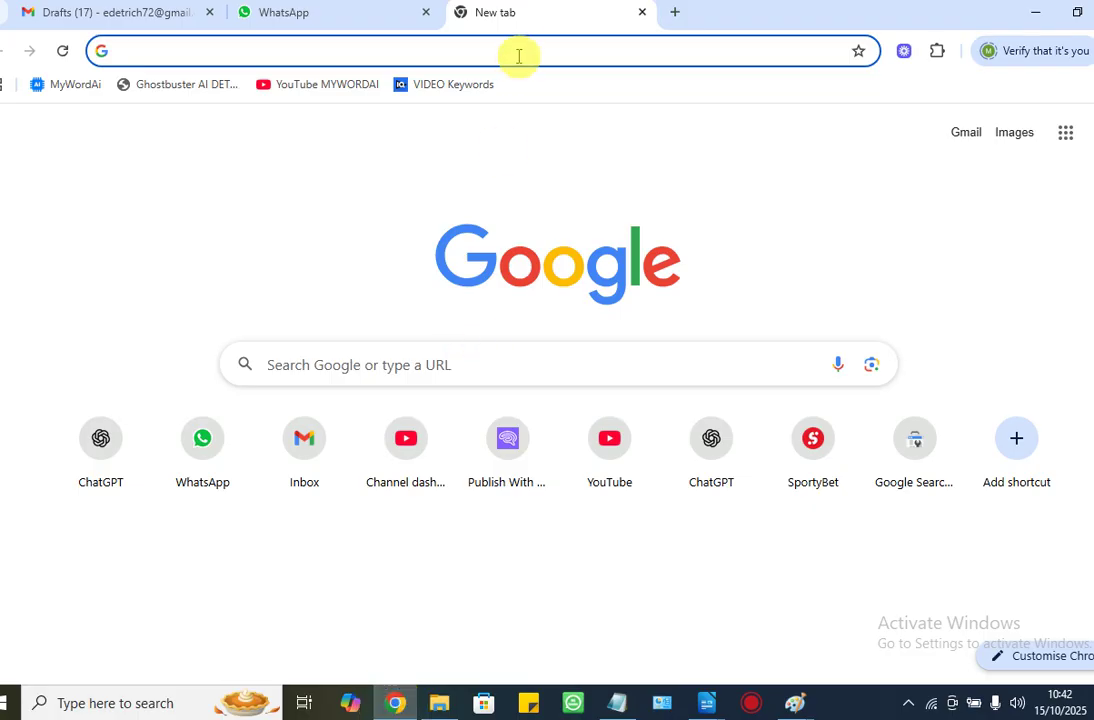
{"action": "left_click", "coordinate": [519, 55]}
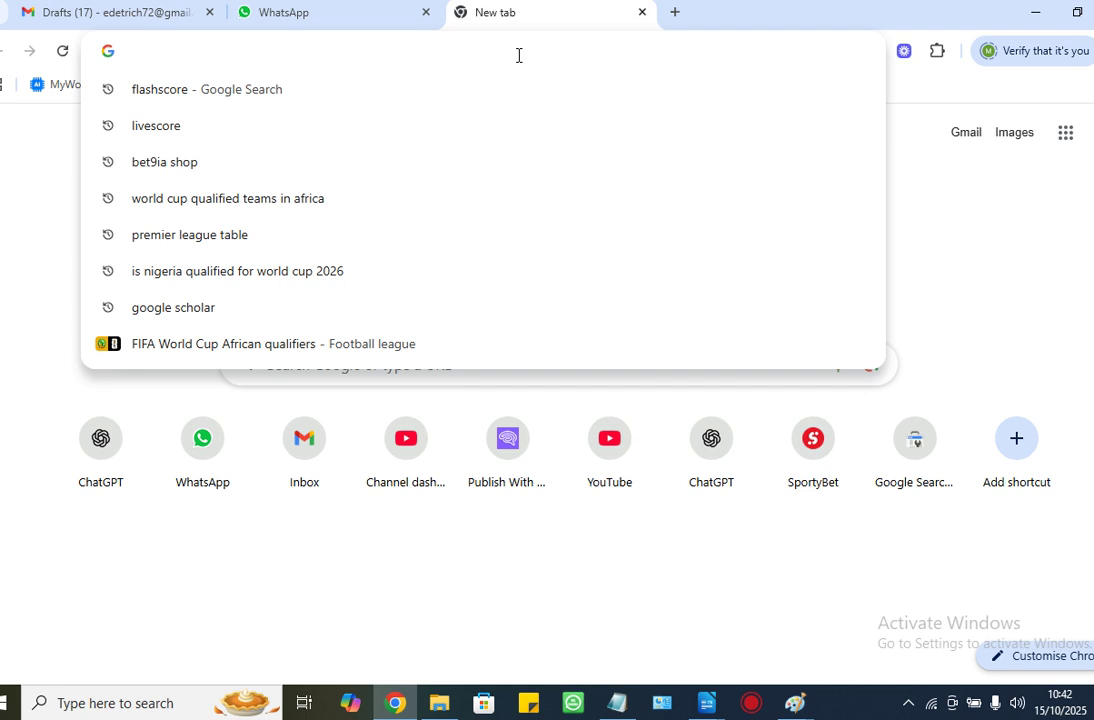
{"action": "type", "text": "chatgpt.com/?model=auto"}
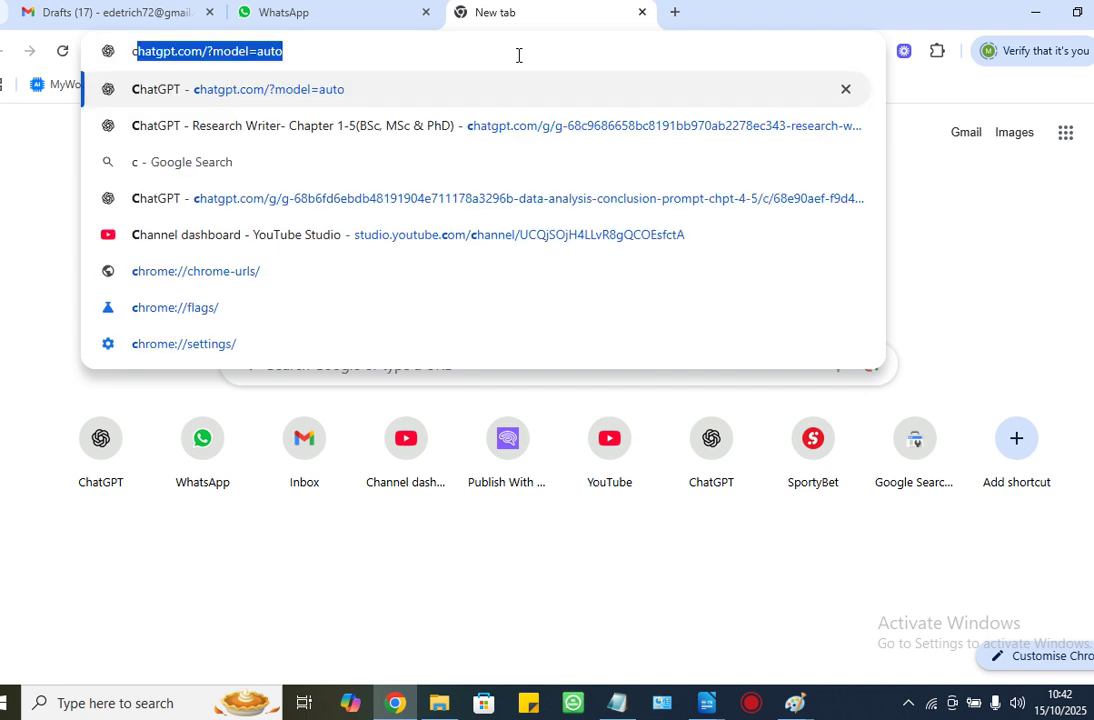
{"action": "key", "text": "Return"}
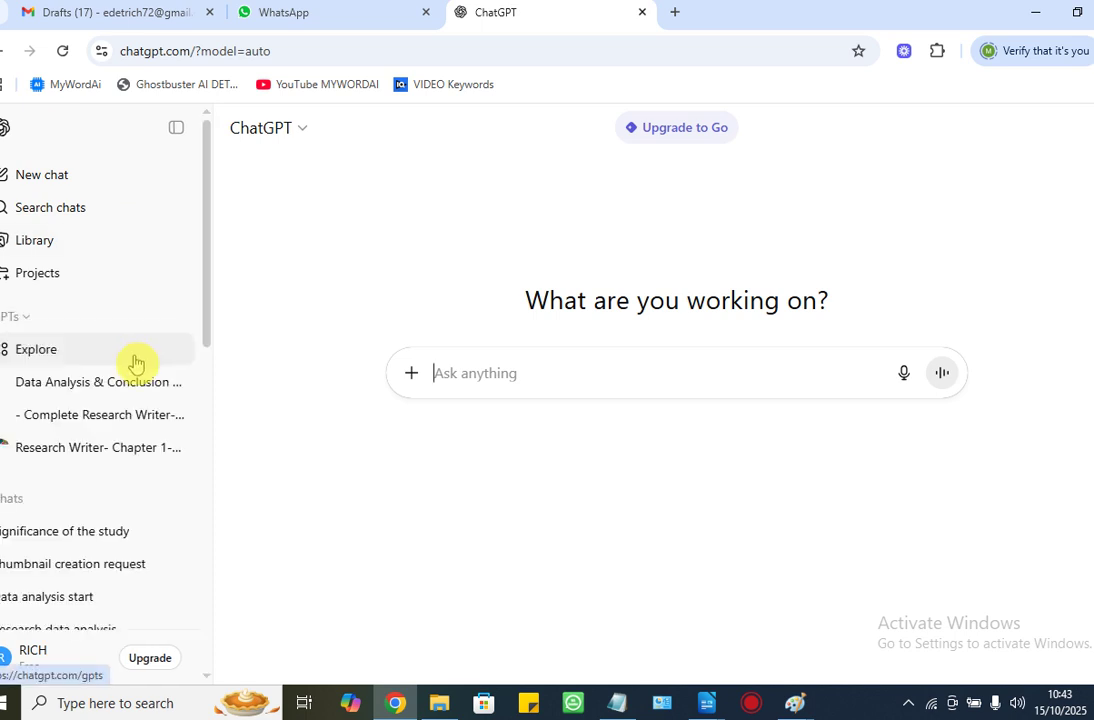
Open the Research Writer- Chapter 1-5 GPT in a separate tab and begin with the "Start Writing My Research Now!" prompt.
{"action": "right_click", "coordinate": [159, 455]}
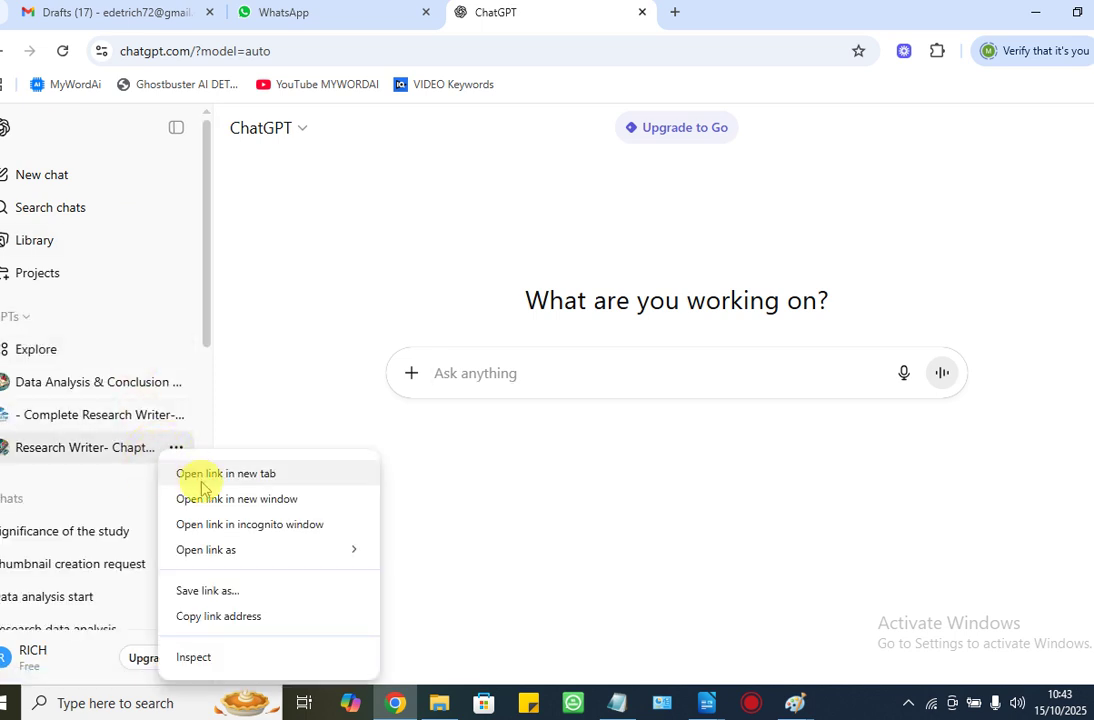
{"action": "left_click", "coordinate": [168, 478]}
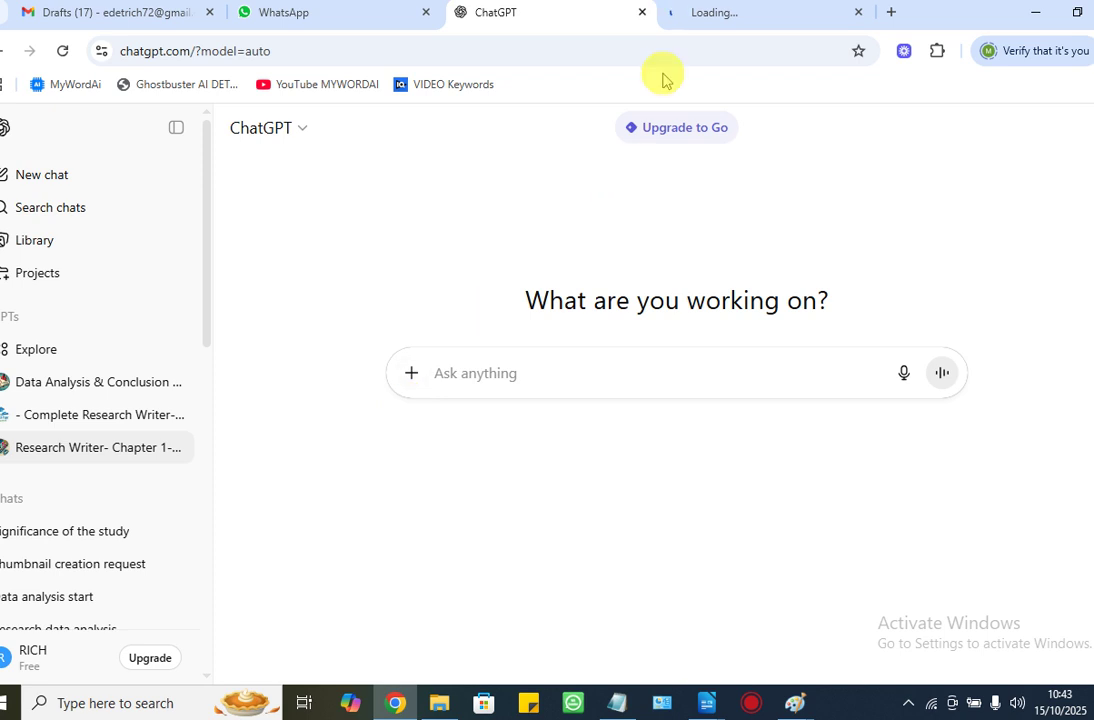
{"action": "left_click", "coordinate": [725, 27]}
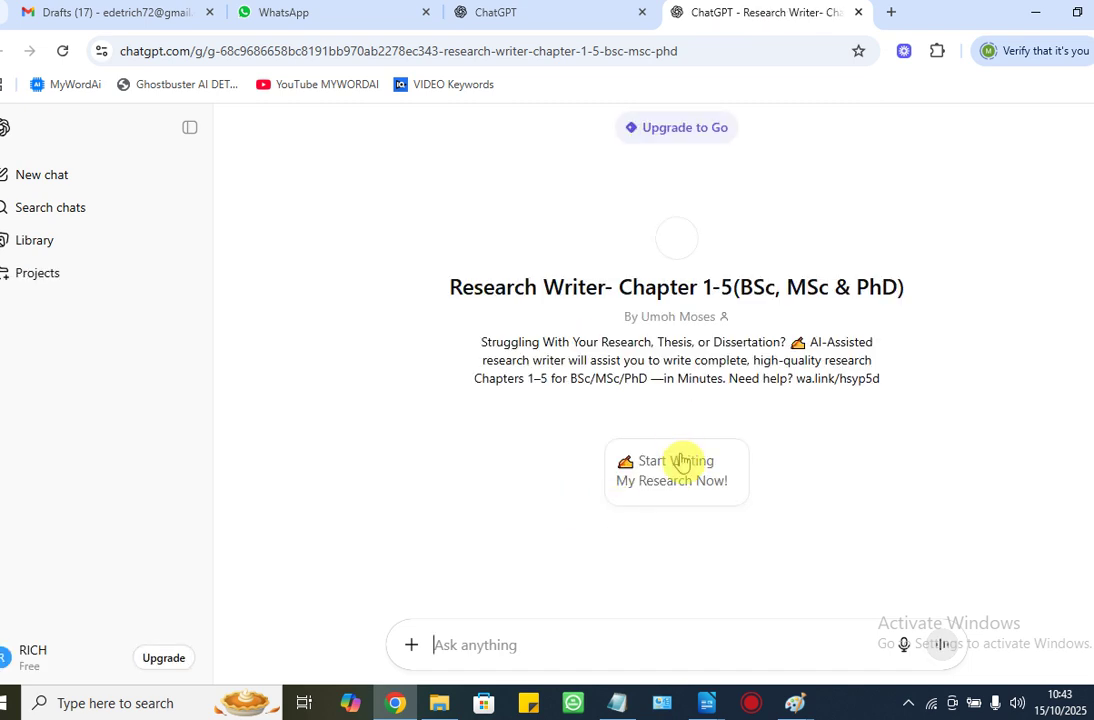
{"action": "left_click", "coordinate": [672, 470]}
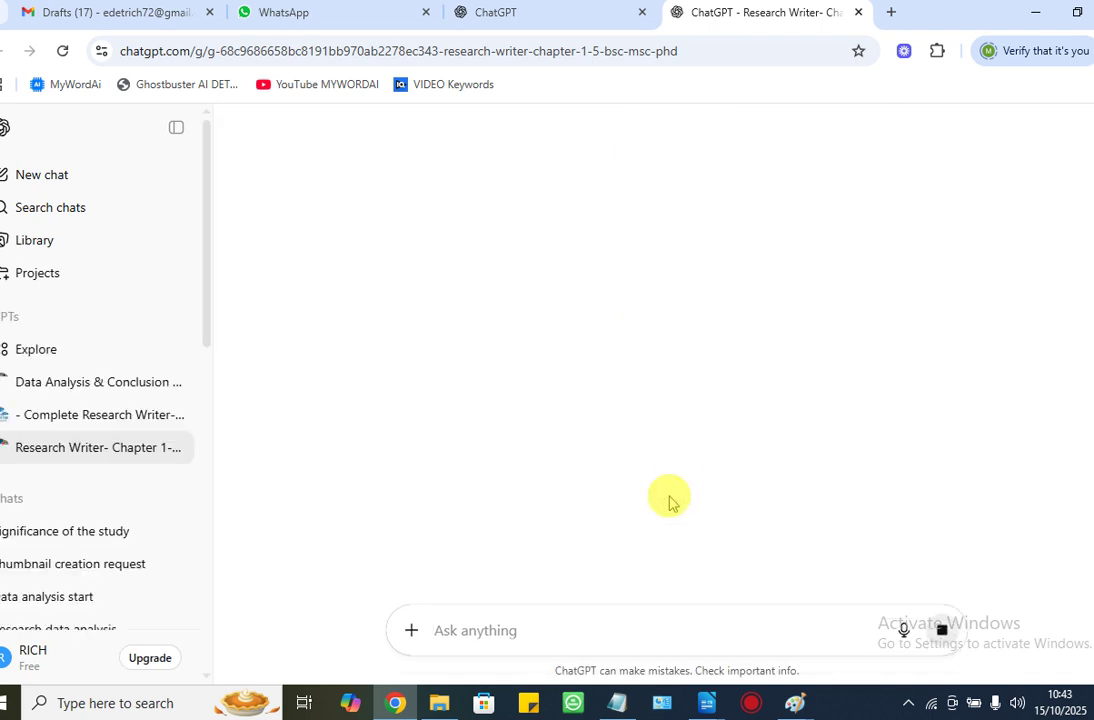
Send the six research details from the Notepad notes, with the topic "Importance of Audit in Manufacturing Firm" and APA 7th Edition referencing.
{"action": "mouse_move", "coordinate": [617, 710]}
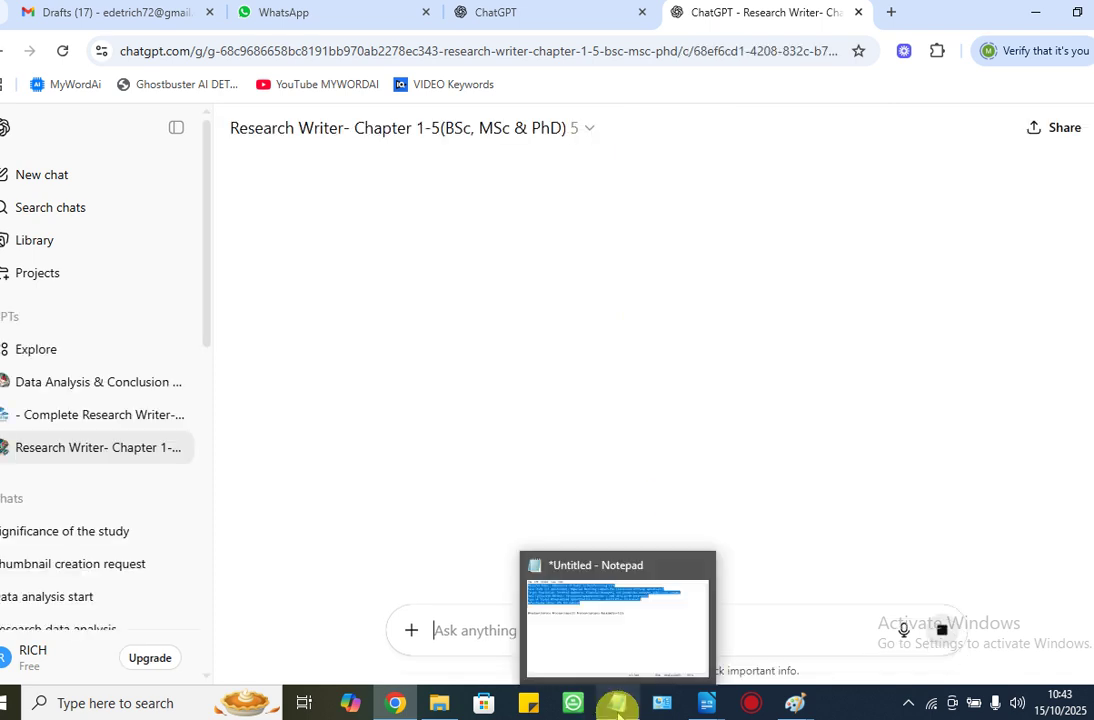
{"action": "left_click", "coordinate": [617, 705]}
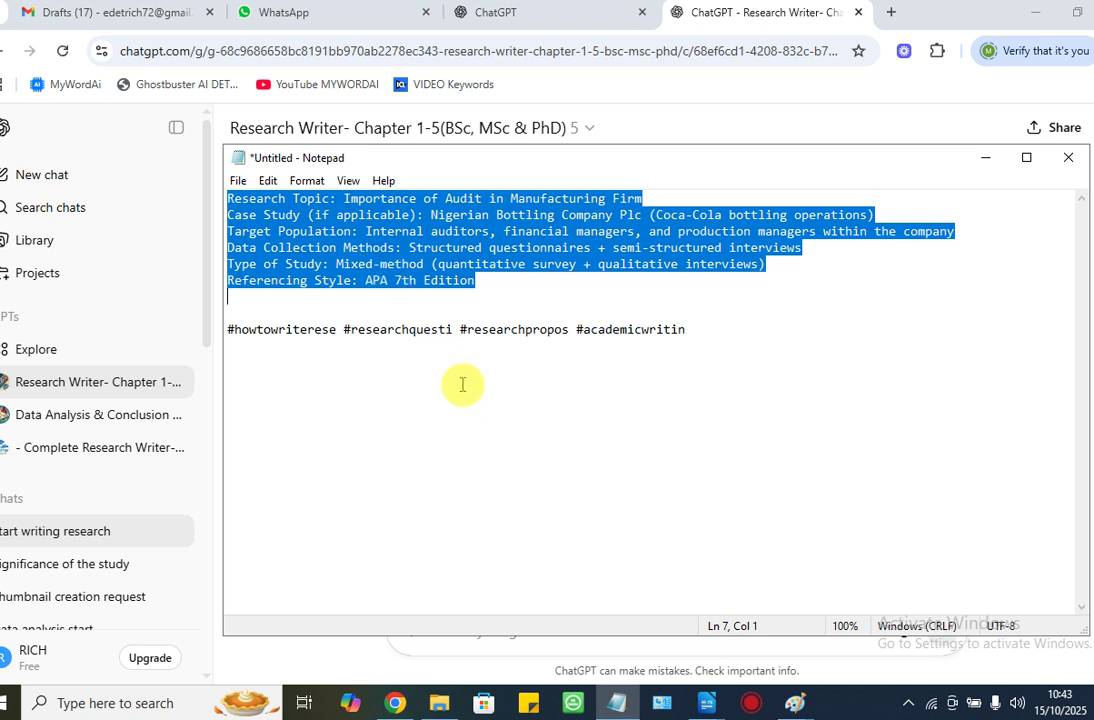
{"action": "left_click", "coordinate": [985, 158]}
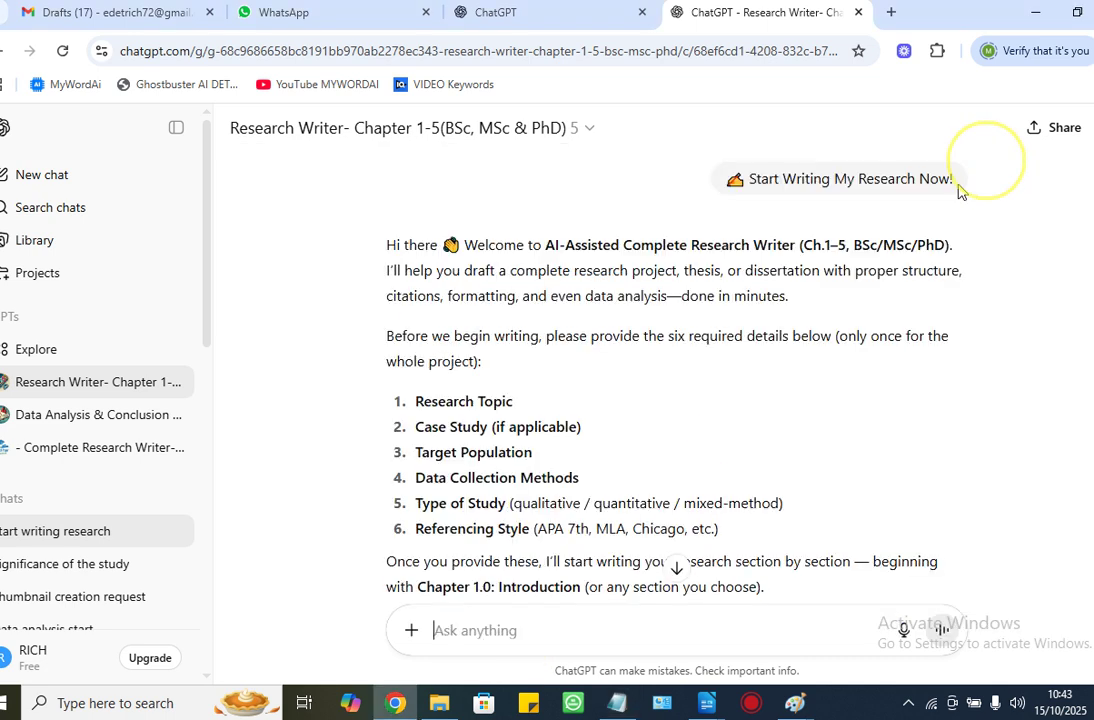
{"action": "left_click", "coordinate": [553, 646]}
{"action": "type", "text": "Research Topic: Importance of Audit in Manufacturing Firm Case Study (if applicable): Nigerian Bottling Company Plc (Coca-Cola bottling operations) Target Population: Internal auditors, financial managers, and production managers within the company Data Collection Methods: Structured questionnaires + semi-structured interviews Type of Study: Mixed-method (quantitative survey + qualitative interviews) Referencing Style: APA 7th Edition"}
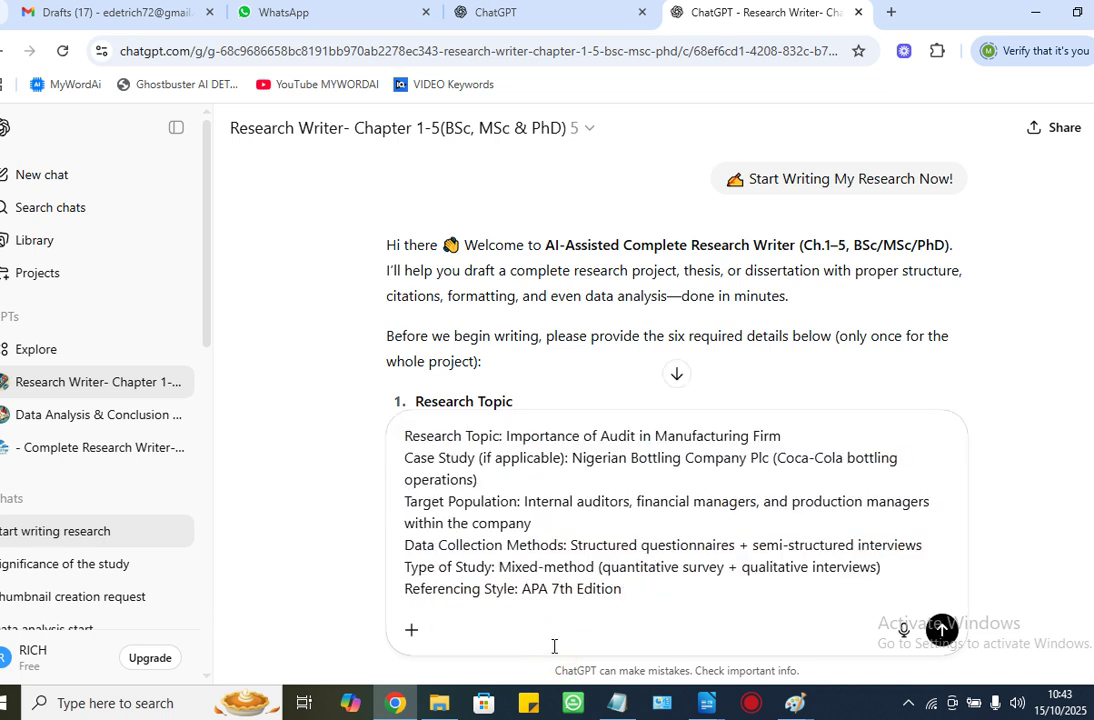
{"action": "key", "text": "Return"}
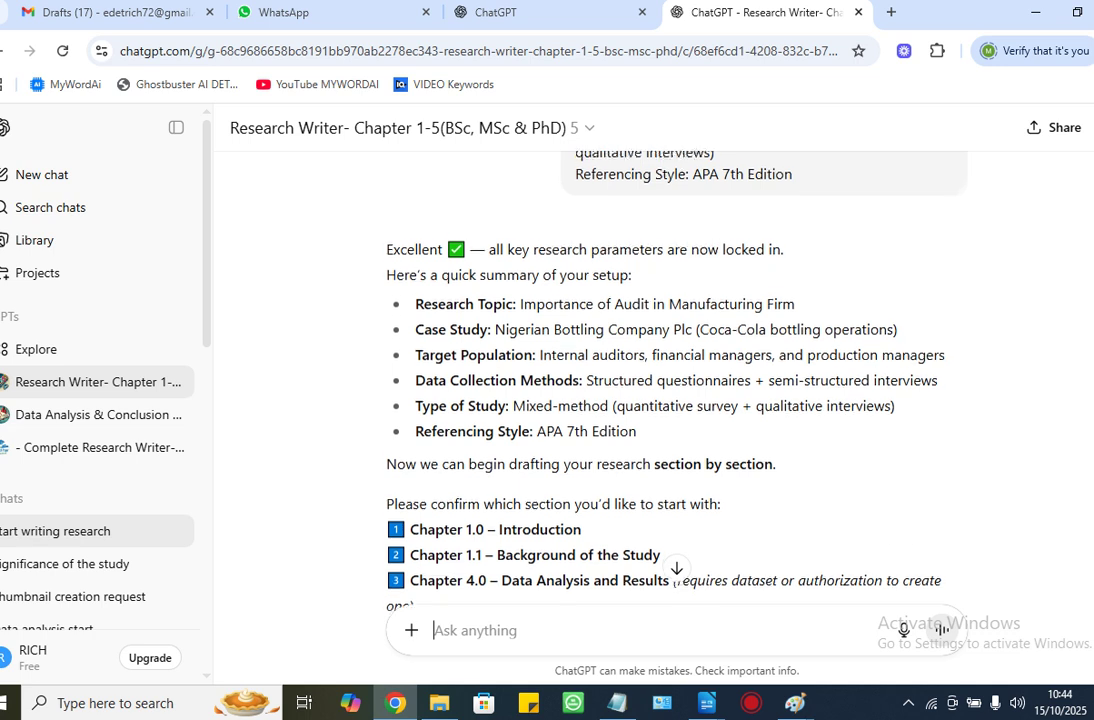
Request section 1.5 of the research in the chat.
{"action": "scroll", "coordinate": [663, 370], "scroll_direction": "down", "scroll_amount": 1}
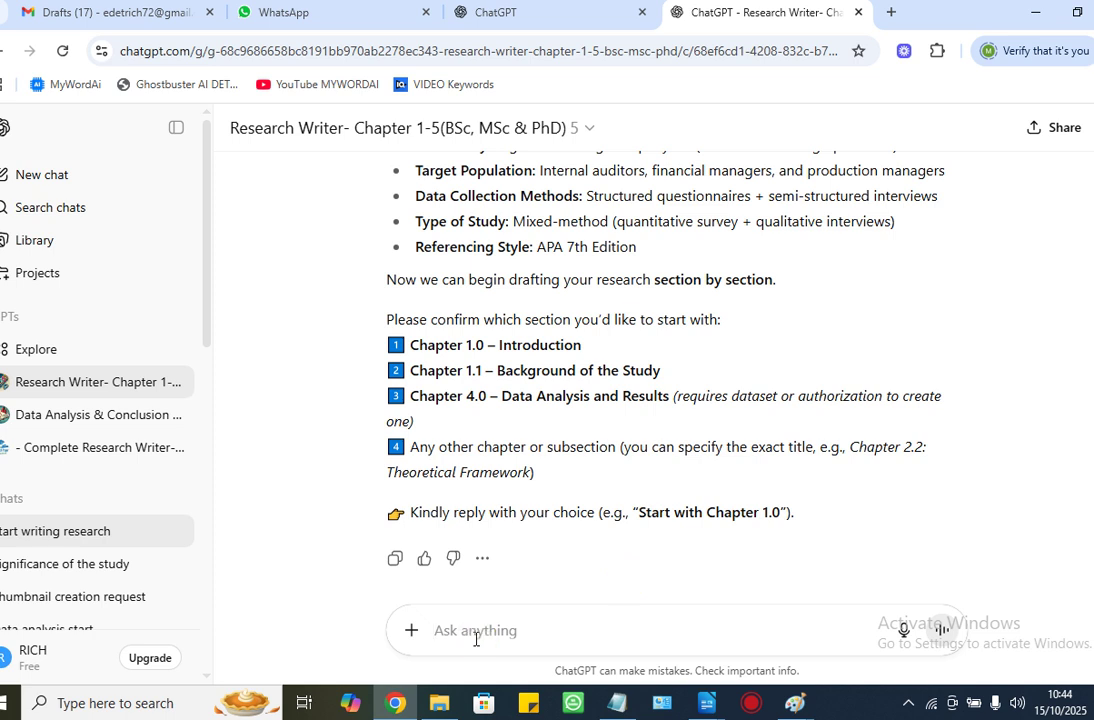
{"action": "type", "text": "1.5"}
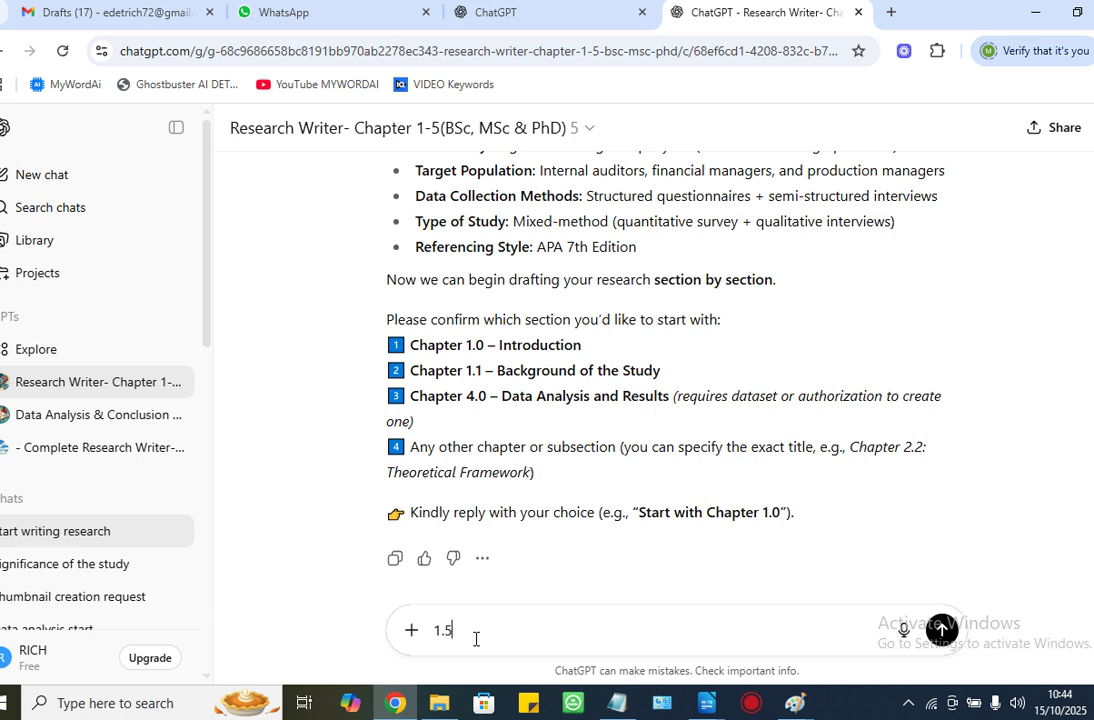
{"action": "key", "text": "Return"}
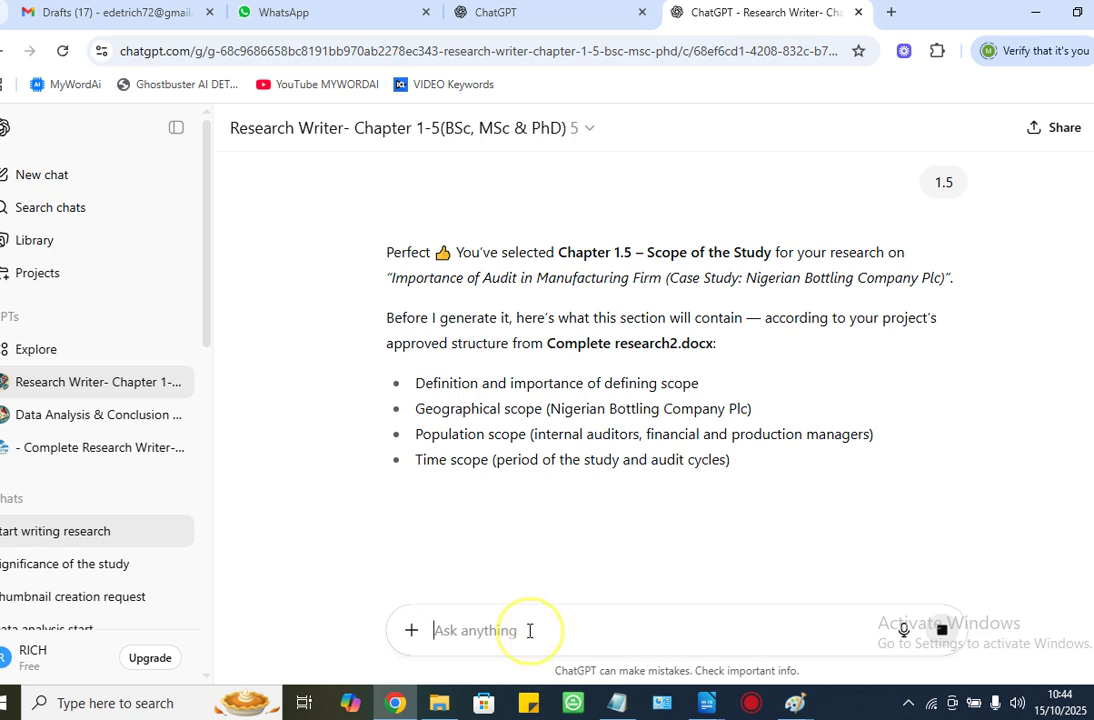
Request section 1.6 of the research in the chat.
{"action": "type", "text": "1"}
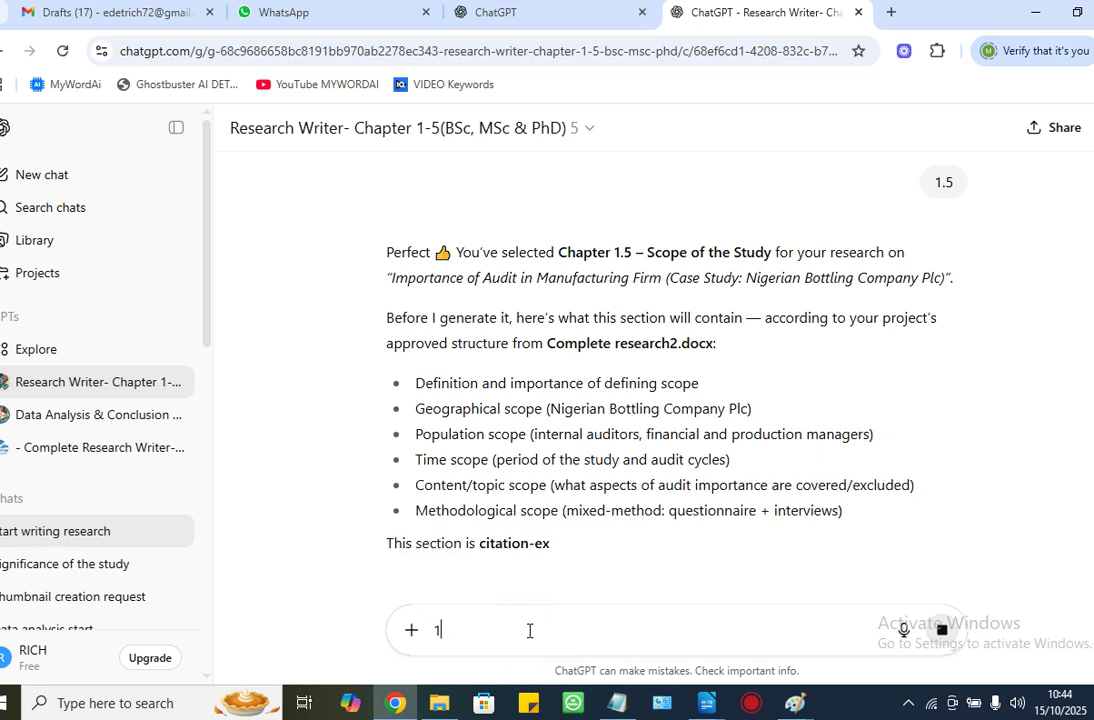
{"action": "type", "text": ".6"}
{"action": "key", "text": "Return"}
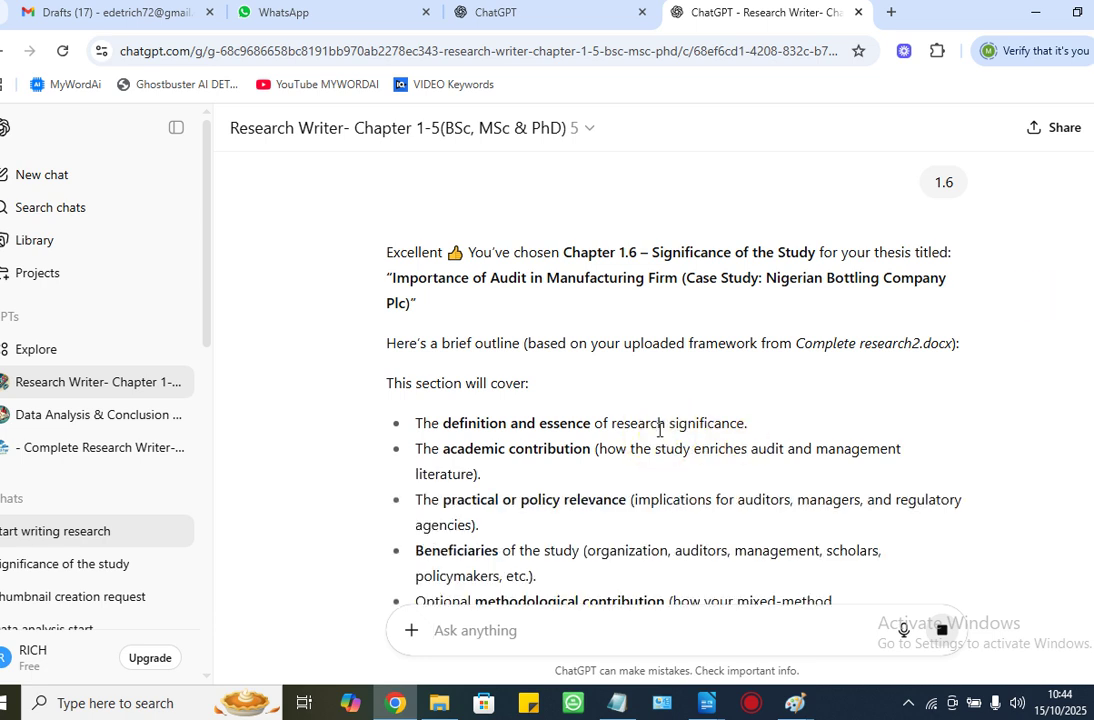
Review the outline for Chapter 1.6 and reply "next" to have Significance of the Study drafted.
{"action": "scroll", "coordinate": [658, 435], "scroll_direction": "down", "scroll_amount": 1}
{"action": "scroll", "coordinate": [658, 435], "scroll_direction": "down", "scroll_amount": 1}
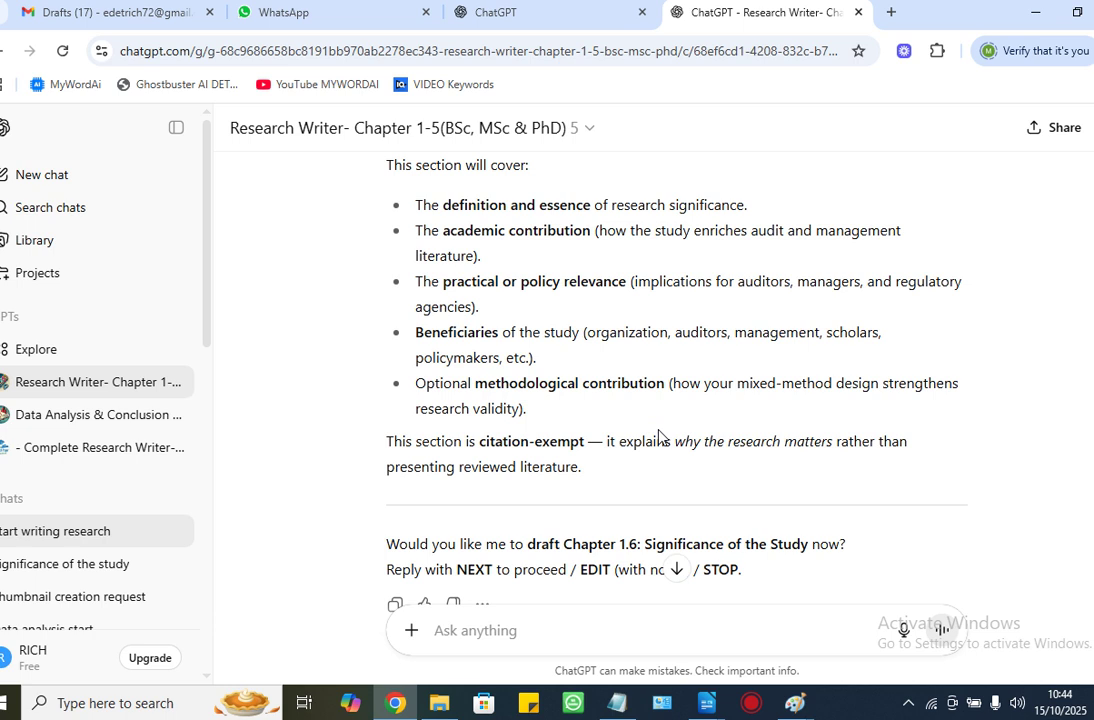
{"action": "scroll", "coordinate": [658, 437], "scroll_direction": "down", "scroll_amount": 1}
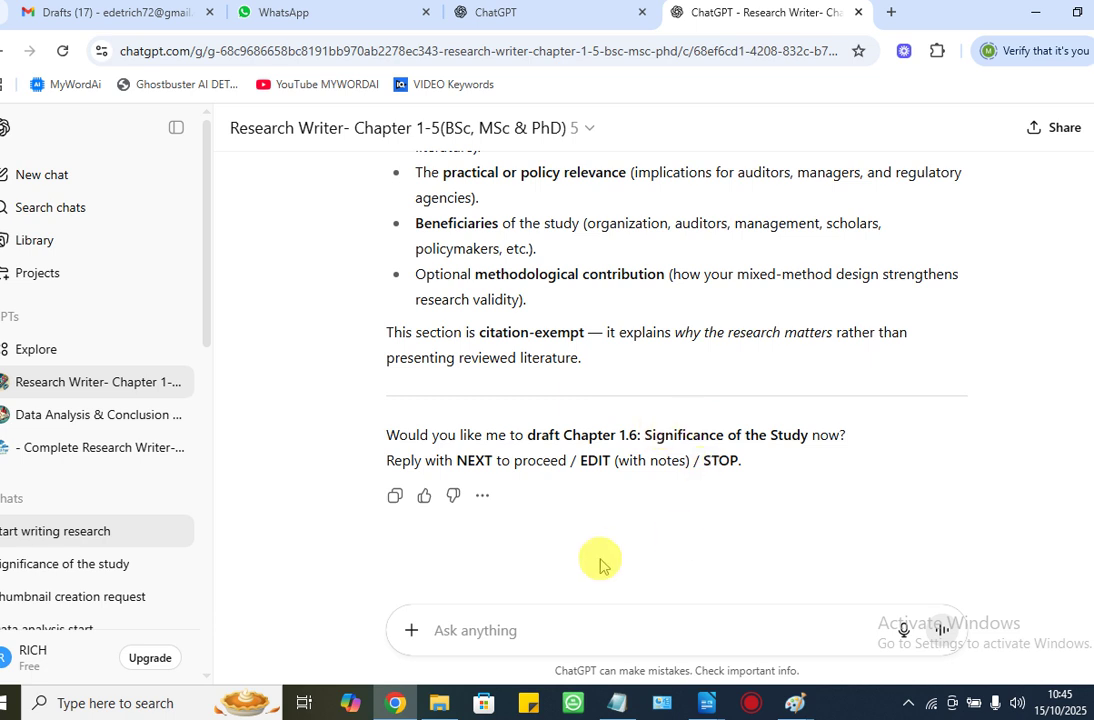
{"action": "left_click", "coordinate": [566, 645]}
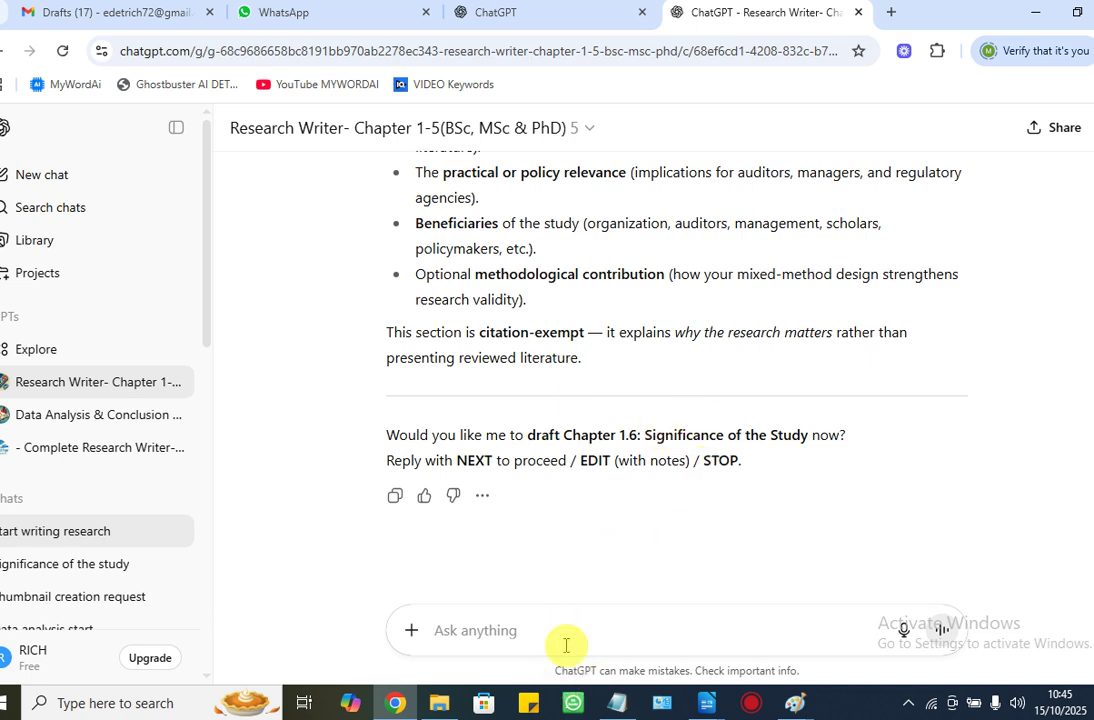
{"action": "type", "text": "next"}
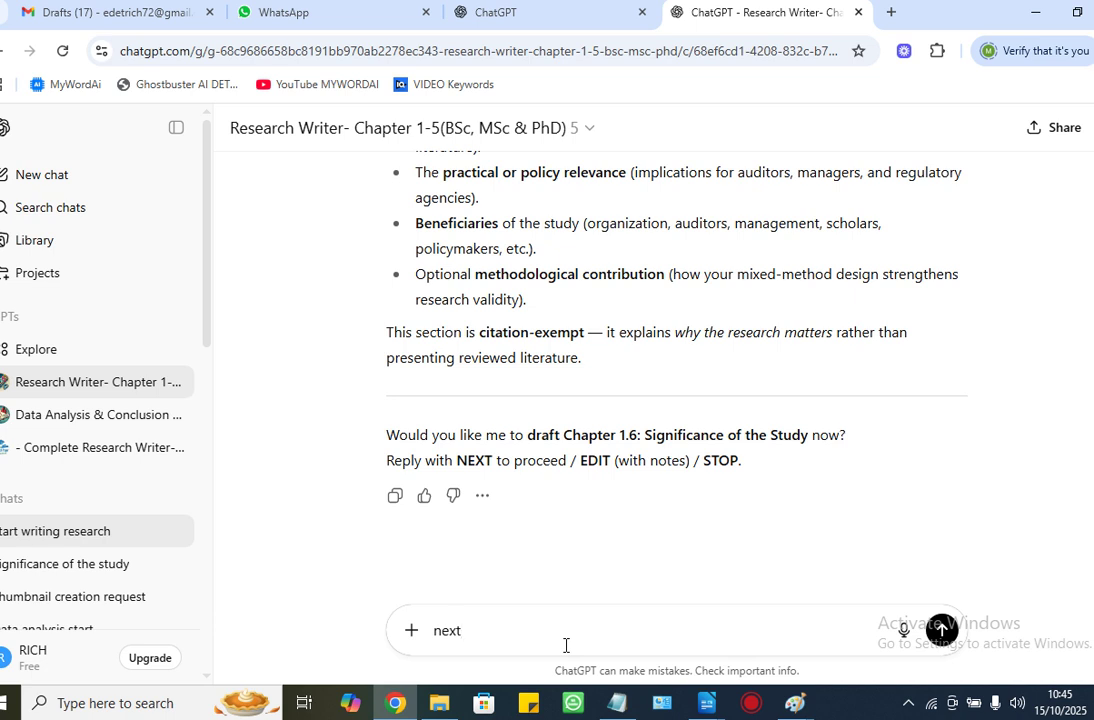
{"action": "key", "text": "Return"}
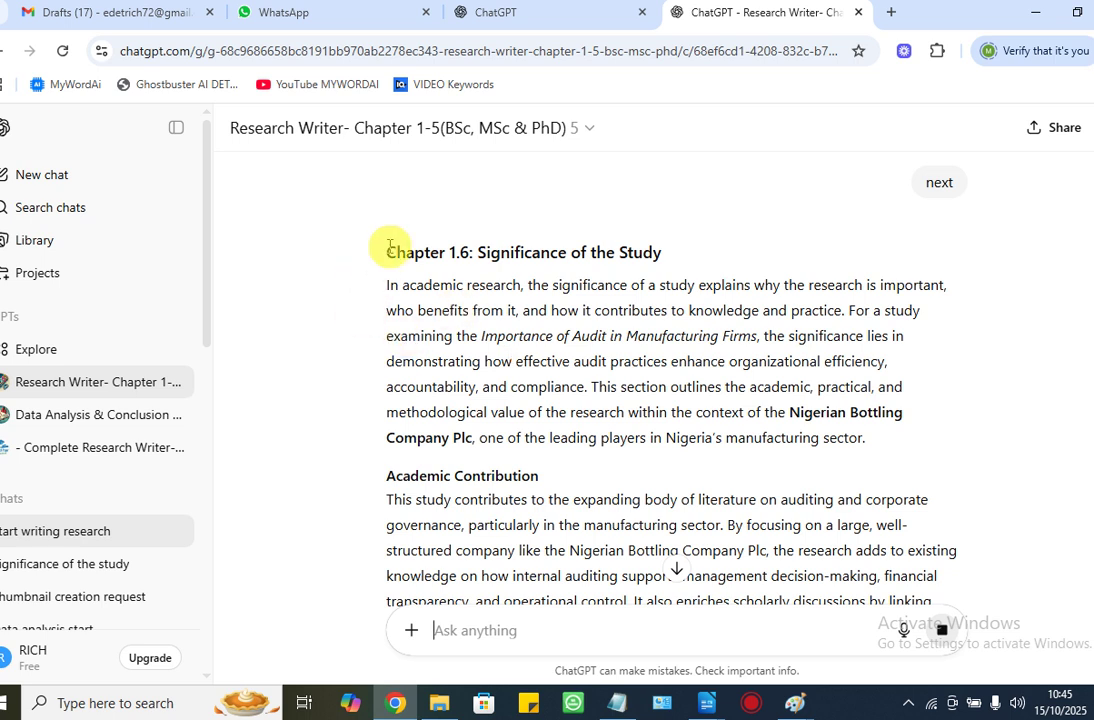
Copy the drafted Chapter 1.6 text from its heading through the summary paragraph into the blank Untitled 1 document in LibreOffice Writer.
{"action": "left_click_drag", "start_coordinate": [389, 247], "coordinate": [871, 398]}
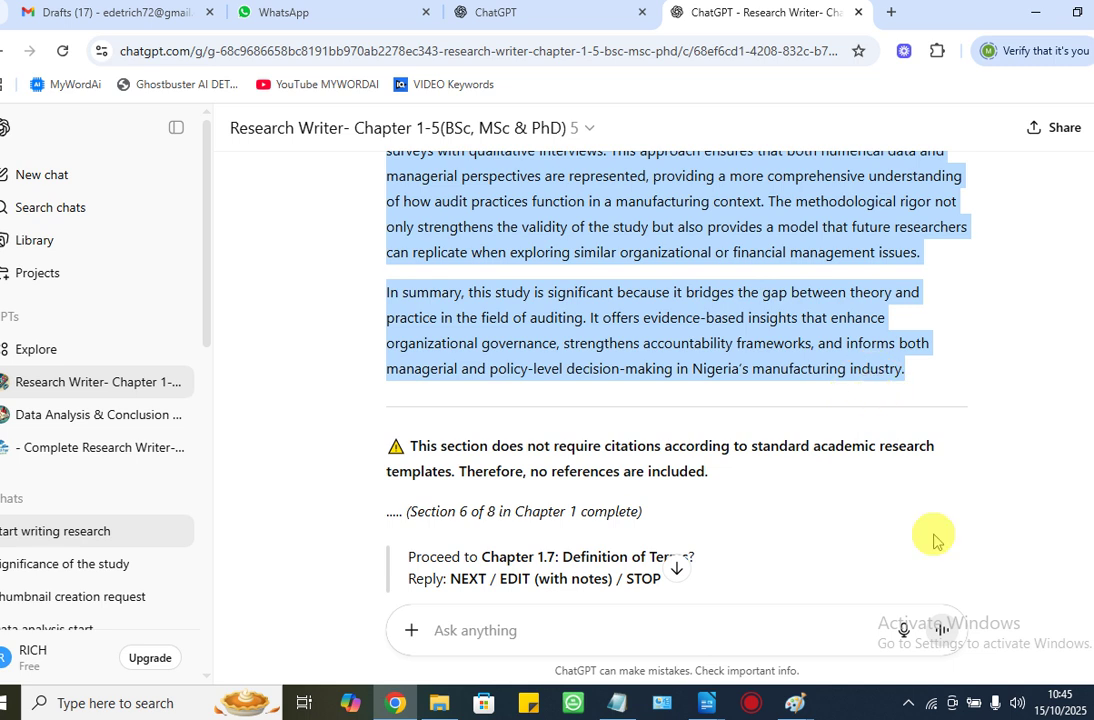
{"action": "left_click", "coordinate": [710, 703]}
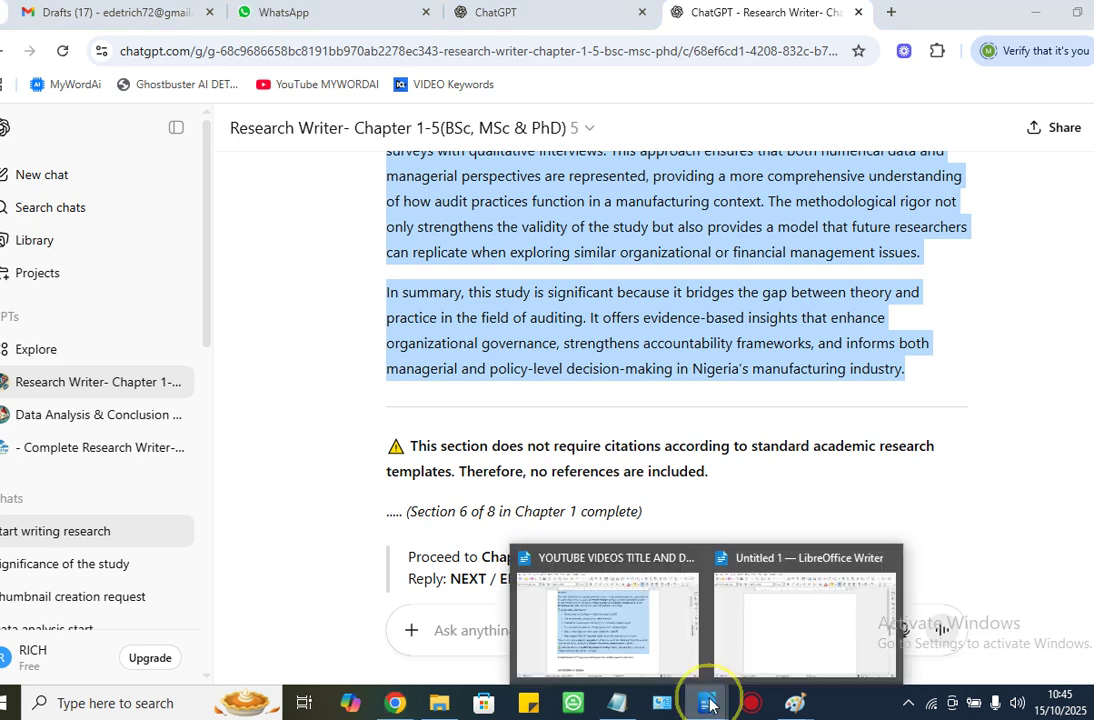
{"action": "left_click", "coordinate": [770, 640]}
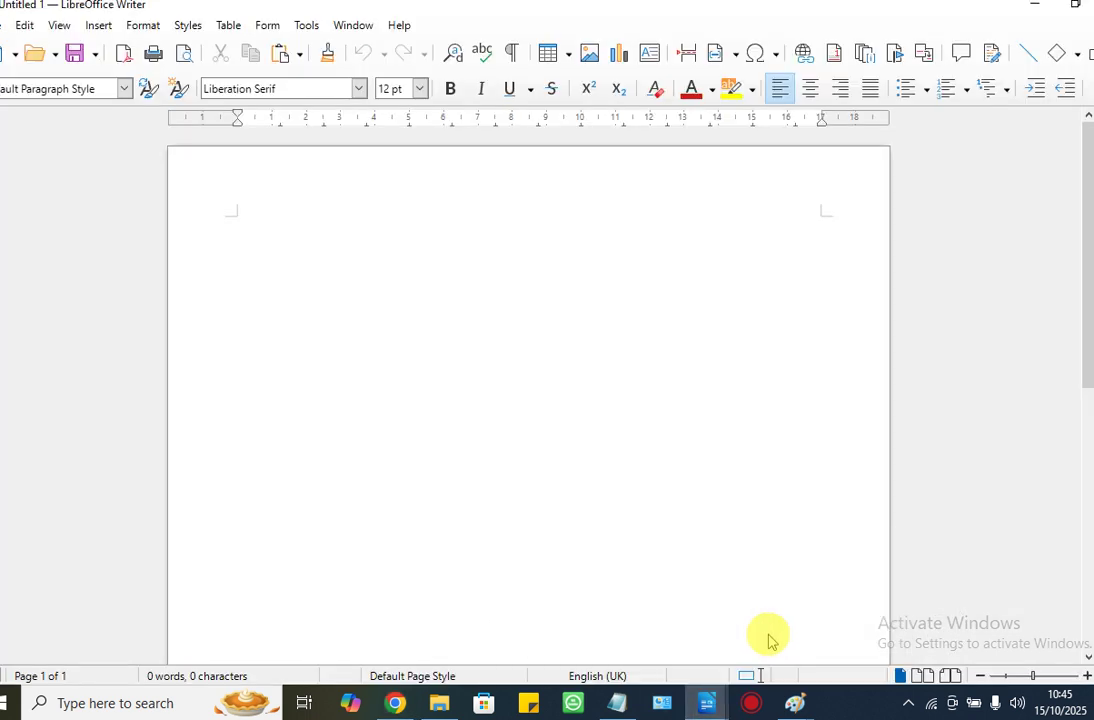
{"action": "left_click", "coordinate": [440, 350]}
{"action": "left_click", "coordinate": [440, 349]}
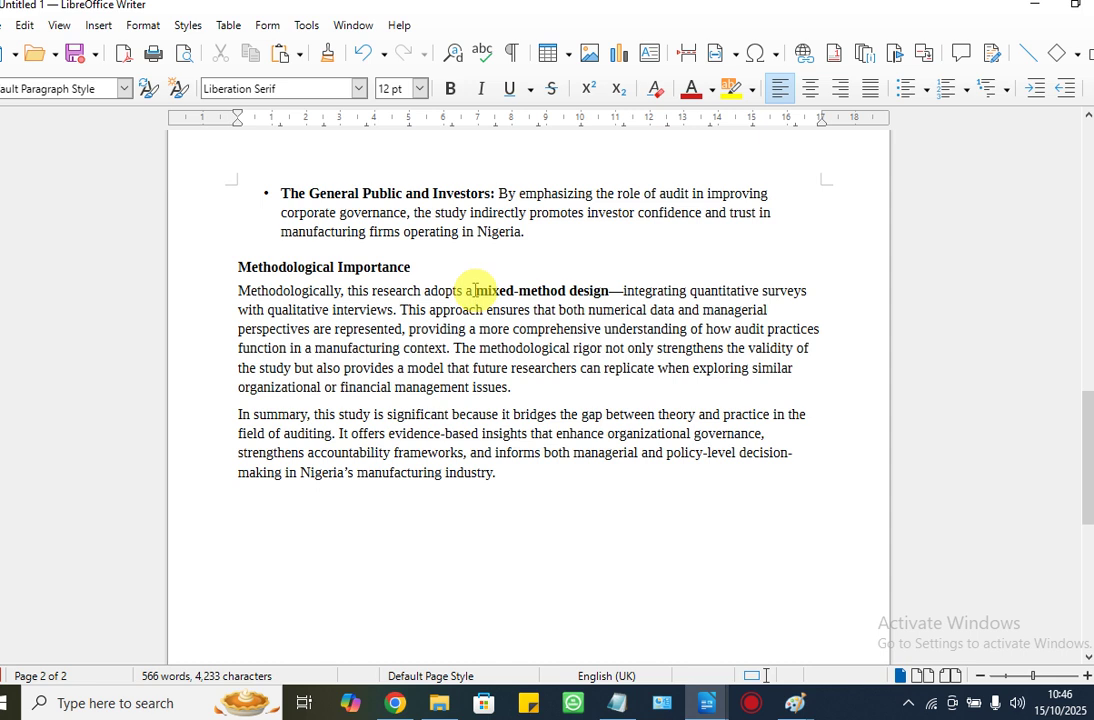
Remove the bold formatting from "mixed-method design" under Methodological Importance and from "Nigerian Bottling Company Plc" in the opening paragraph.
{"action": "left_click_drag", "start_coordinate": [475, 290], "coordinate": [608, 286]}
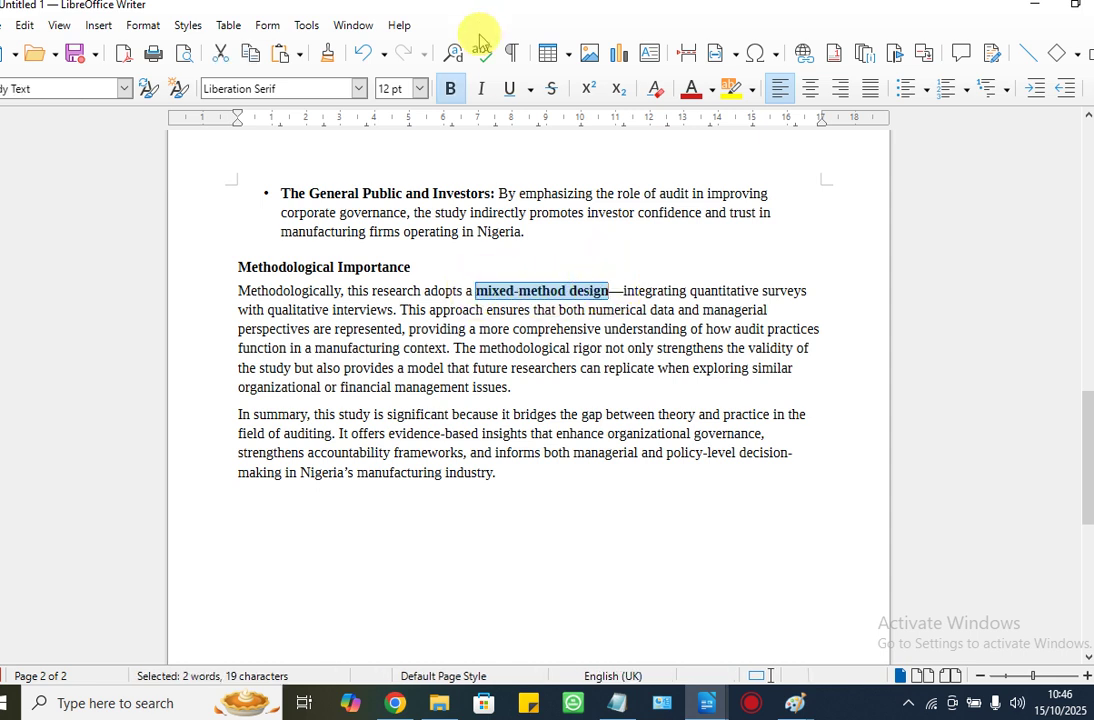
{"action": "left_click", "coordinate": [450, 89]}
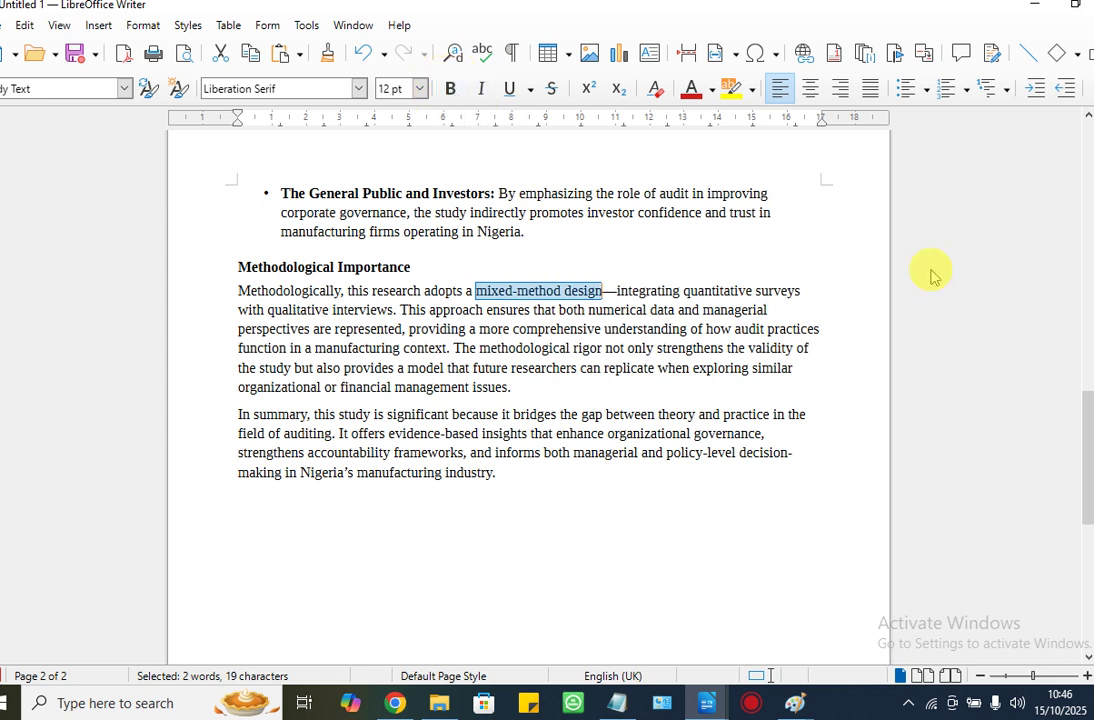
{"action": "left_click_drag", "start_coordinate": [1085, 436], "coordinate": [1065, 172]}
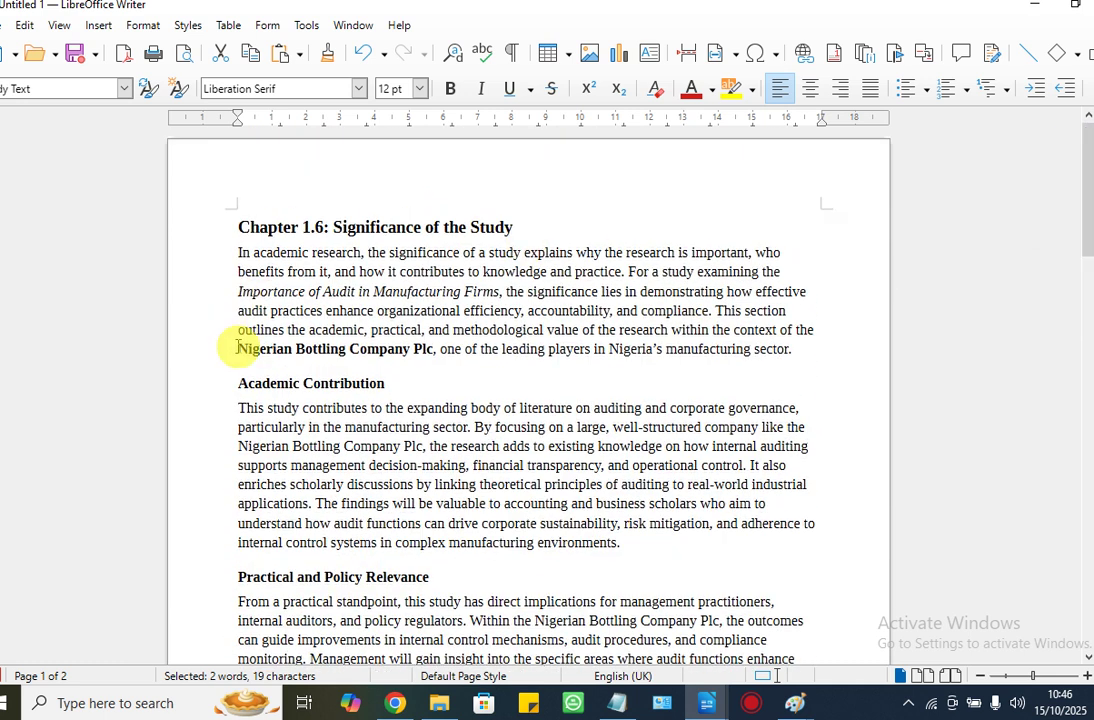
{"action": "left_click_drag", "start_coordinate": [237, 347], "coordinate": [440, 346]}
{"action": "left_click", "coordinate": [449, 91]}
{"action": "left_click", "coordinate": [449, 91]}
{"action": "left_click", "coordinate": [449, 91]}
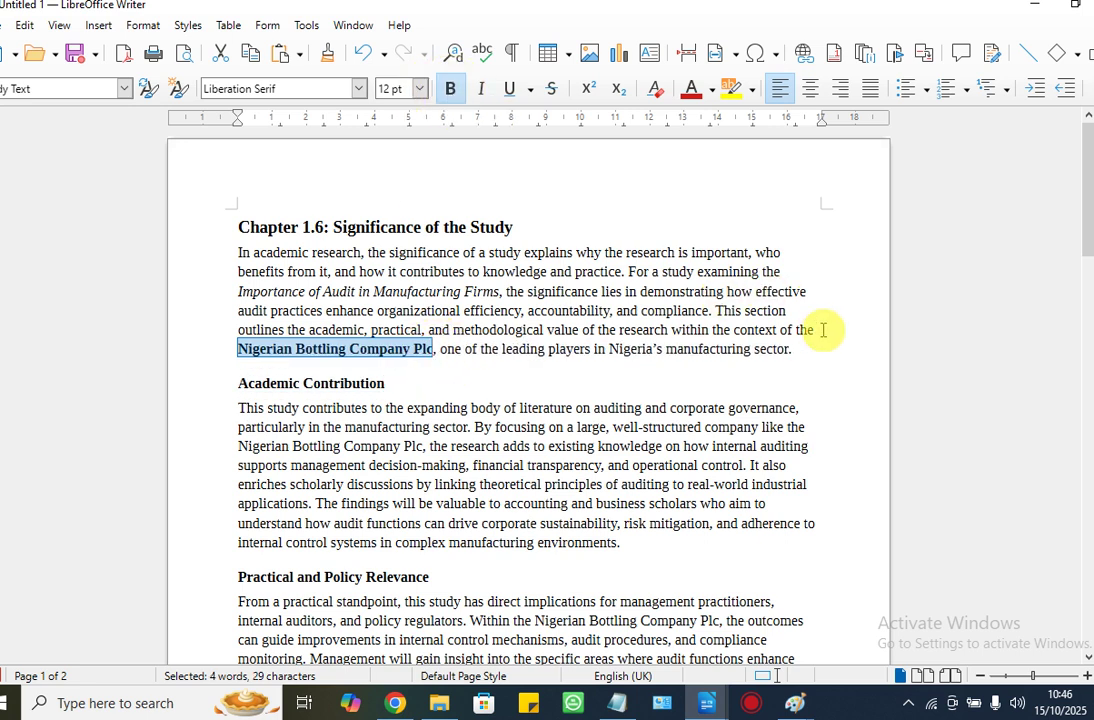
{"action": "left_click", "coordinate": [452, 92]}
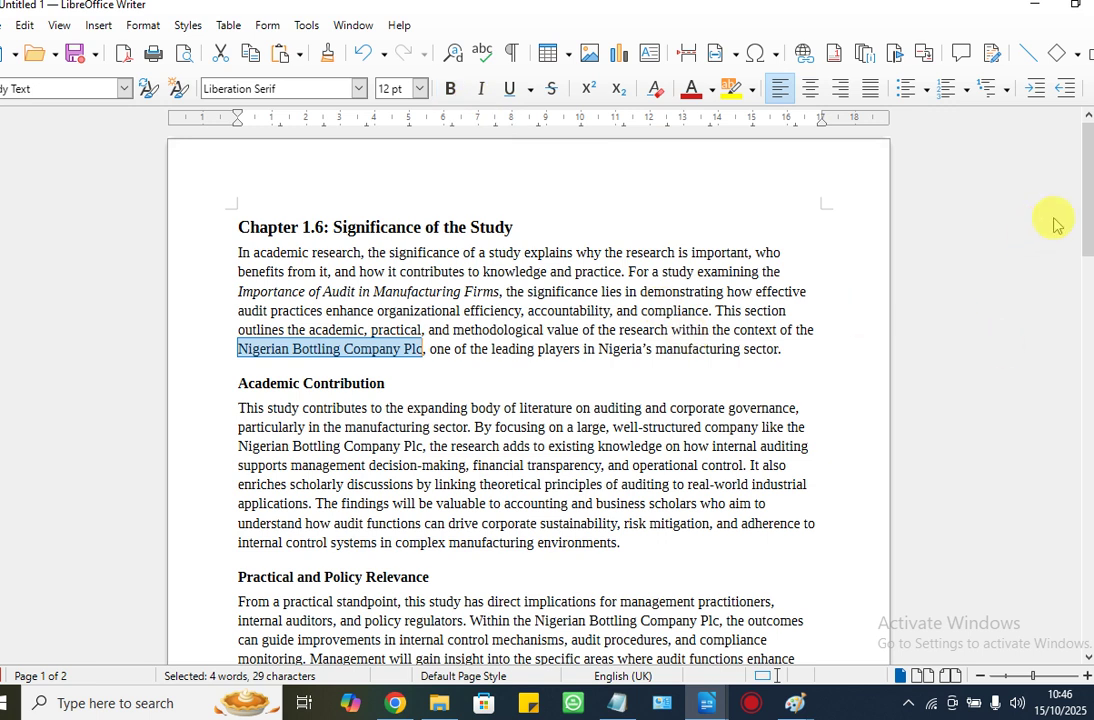
{"action": "left_click", "coordinate": [388, 485]}
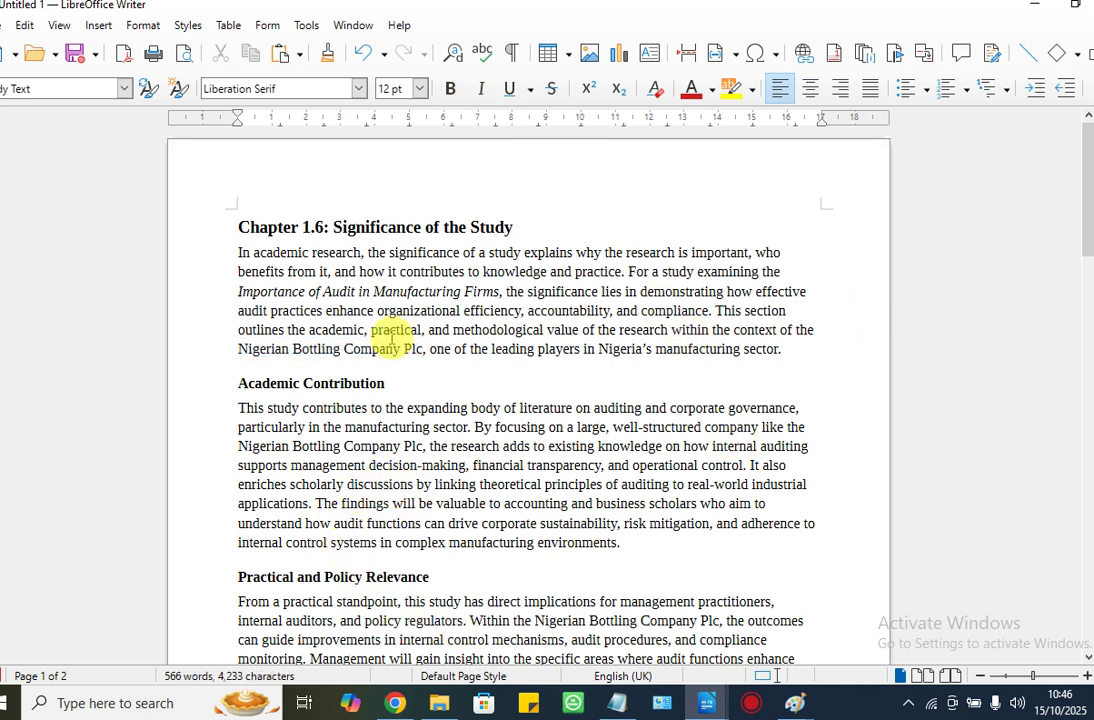
{"action": "left_click", "coordinate": [505, 310]}
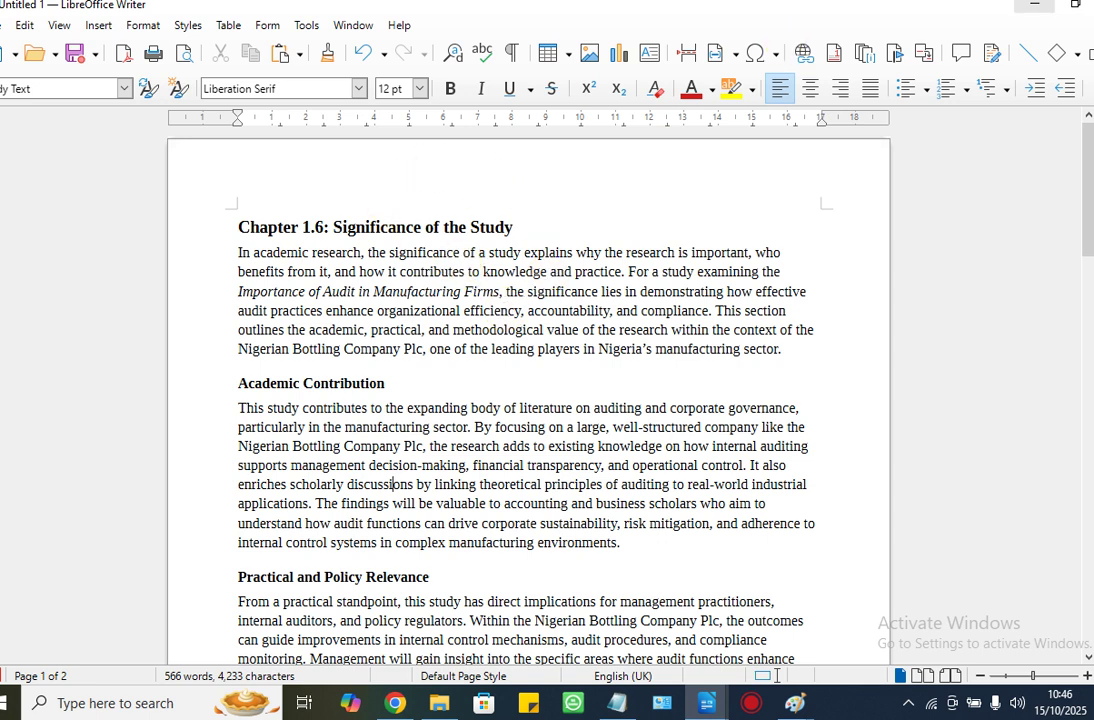
Minimize the Writer document and the browser window to return to the desktop.
{"action": "left_click", "coordinate": [1050, 8]}
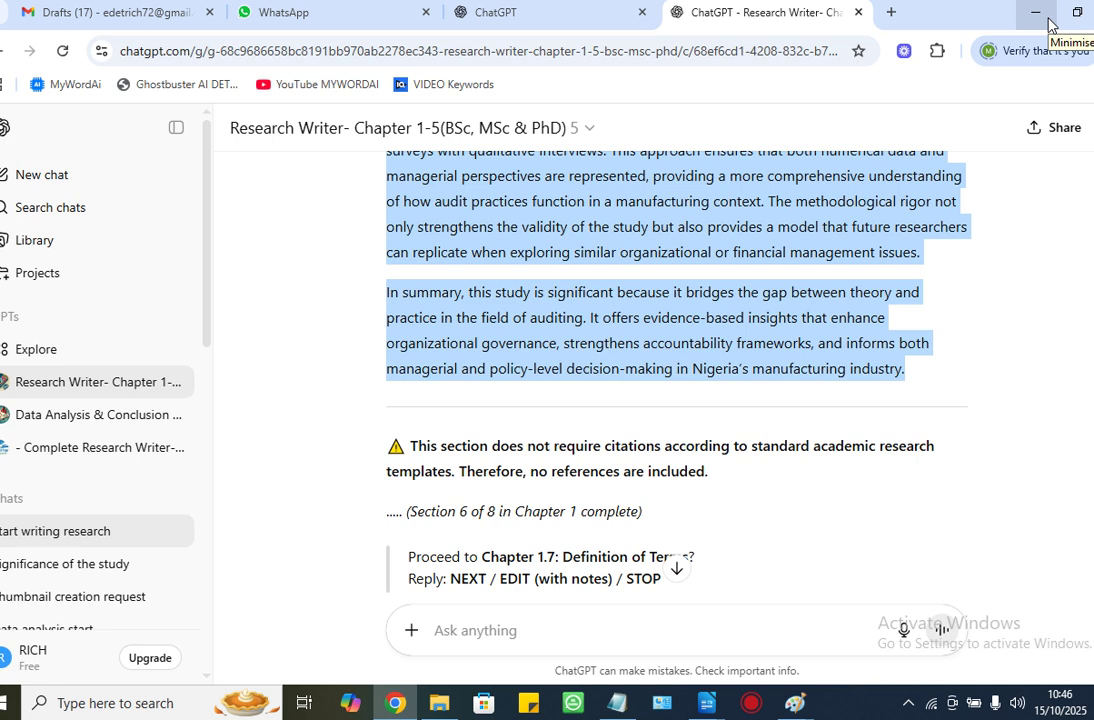
{"action": "left_click", "coordinate": [1040, 14]}
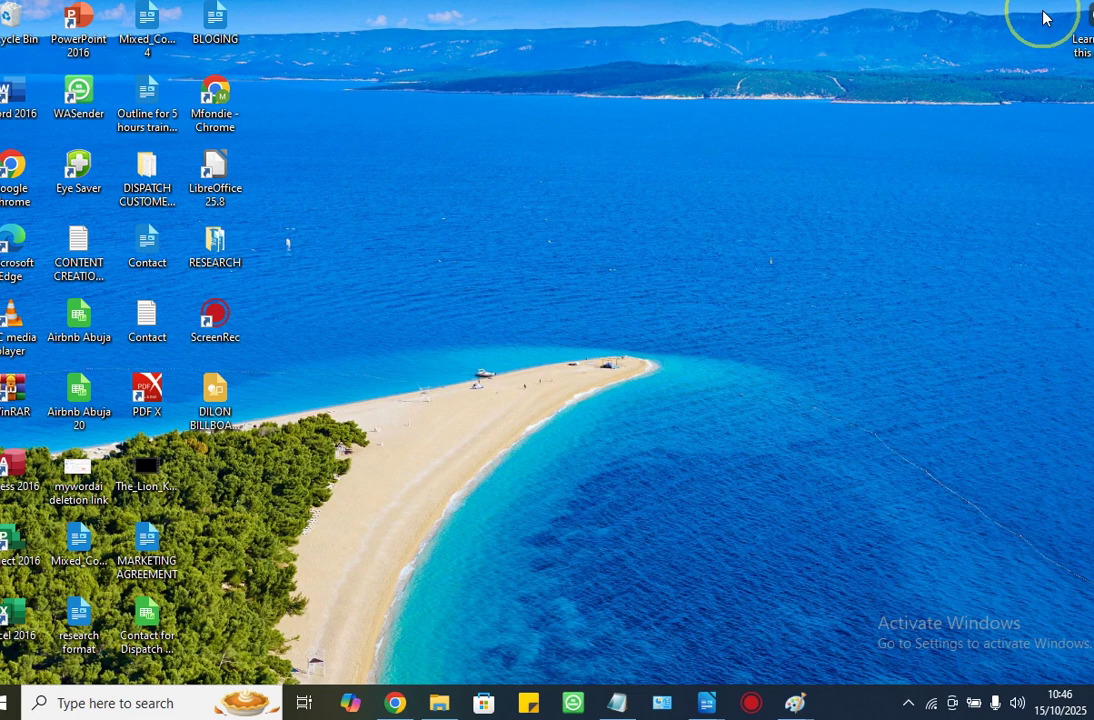